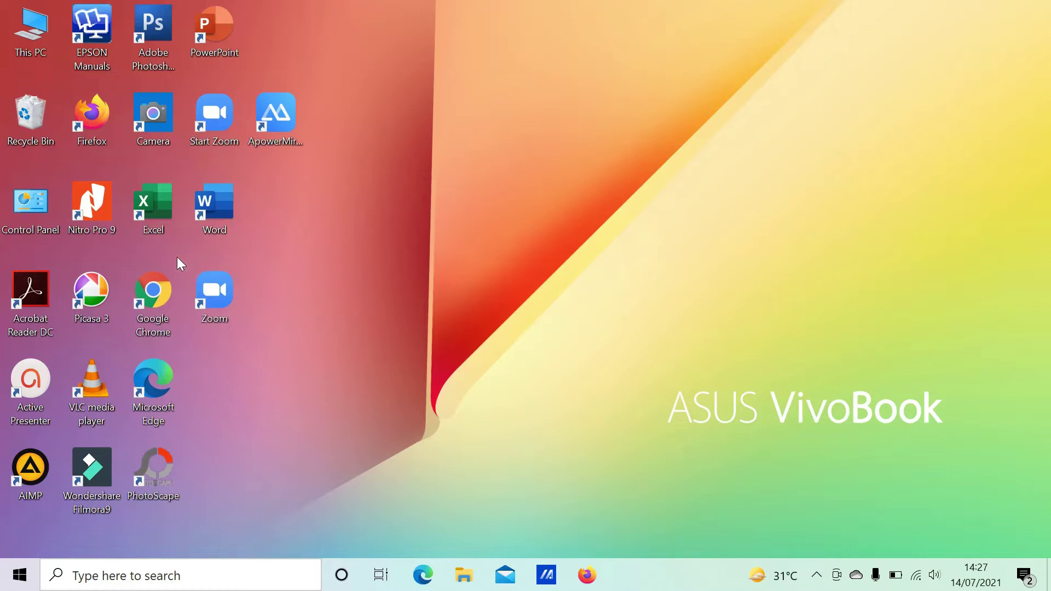
Launch Chrome and start a blank Google Docs document from the Google apps launcher
double_click(155, 297)
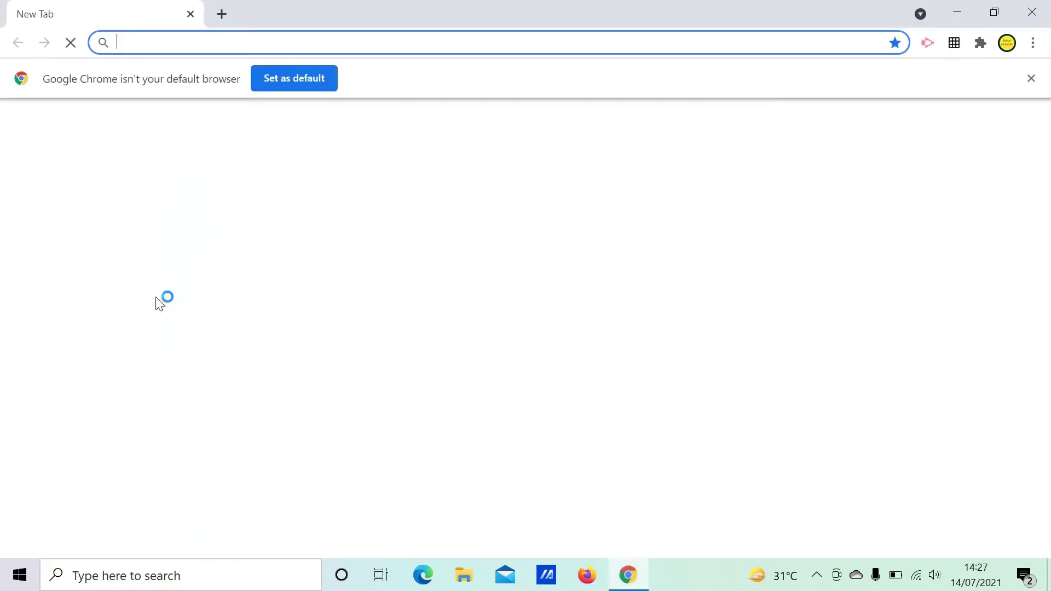
click(984, 150)
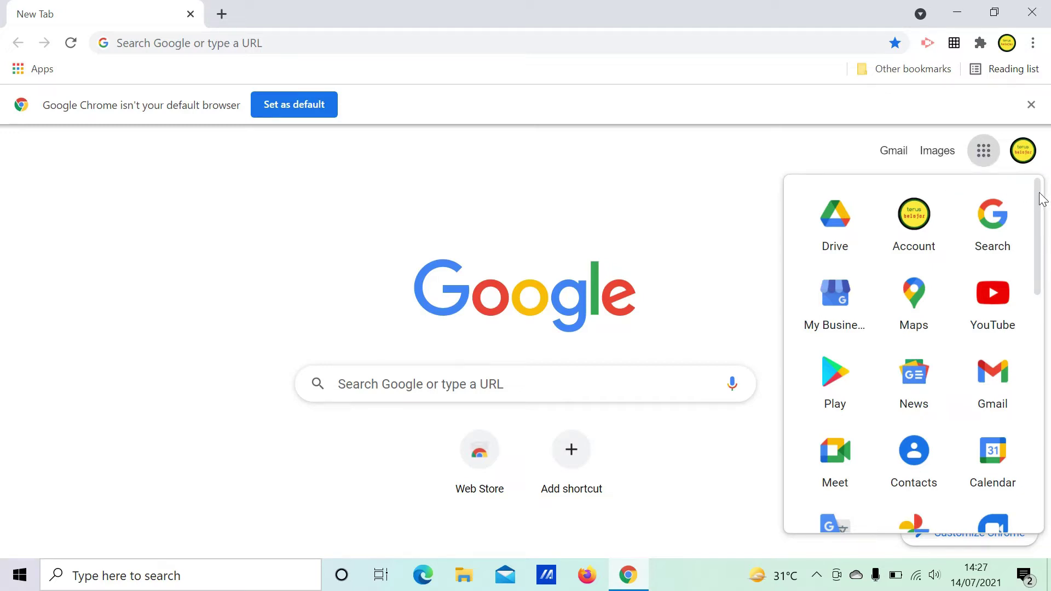
drag(1042, 199, 1047, 295)
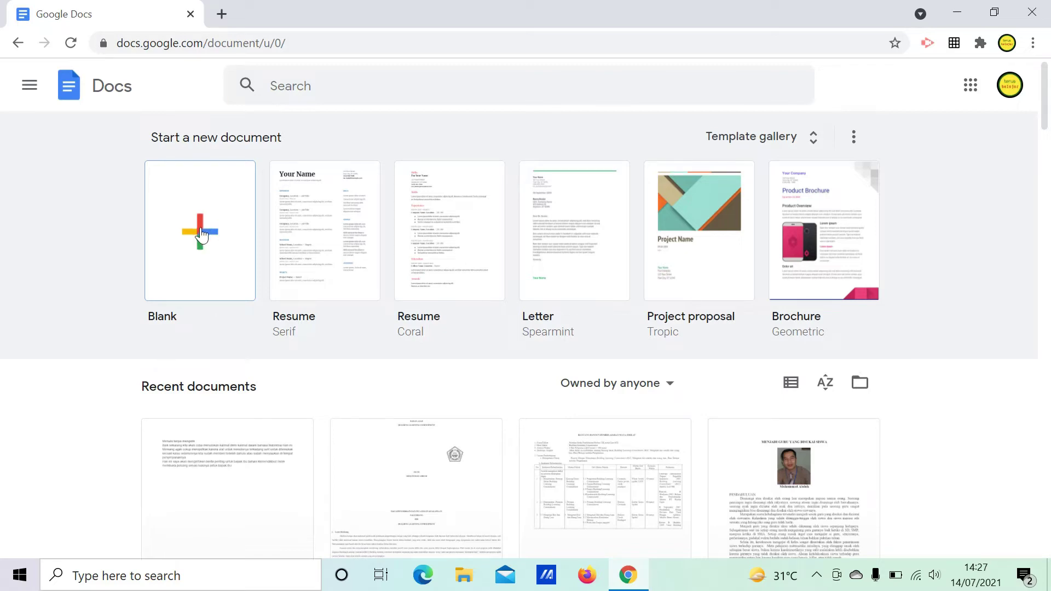
click(202, 235)
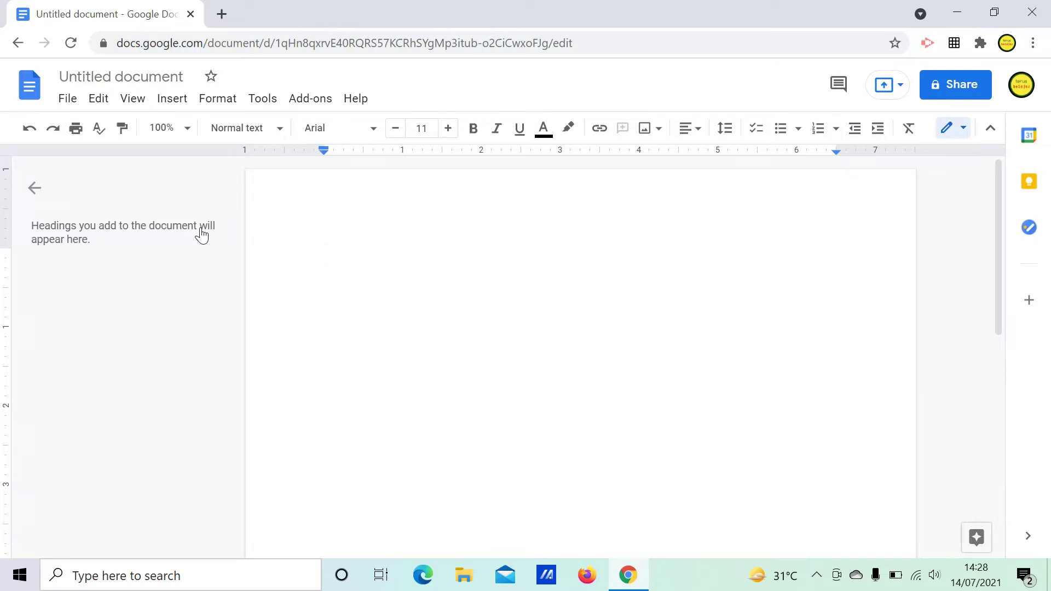
Turn on Voice typing from the Tools menu to show the microphone panel
click(268, 108)
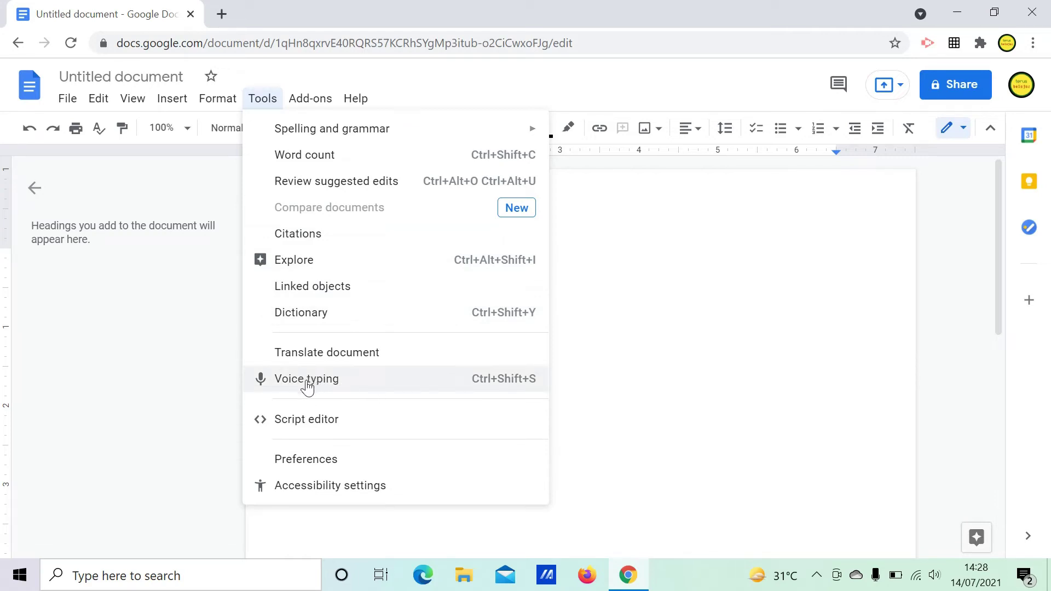
click(307, 387)
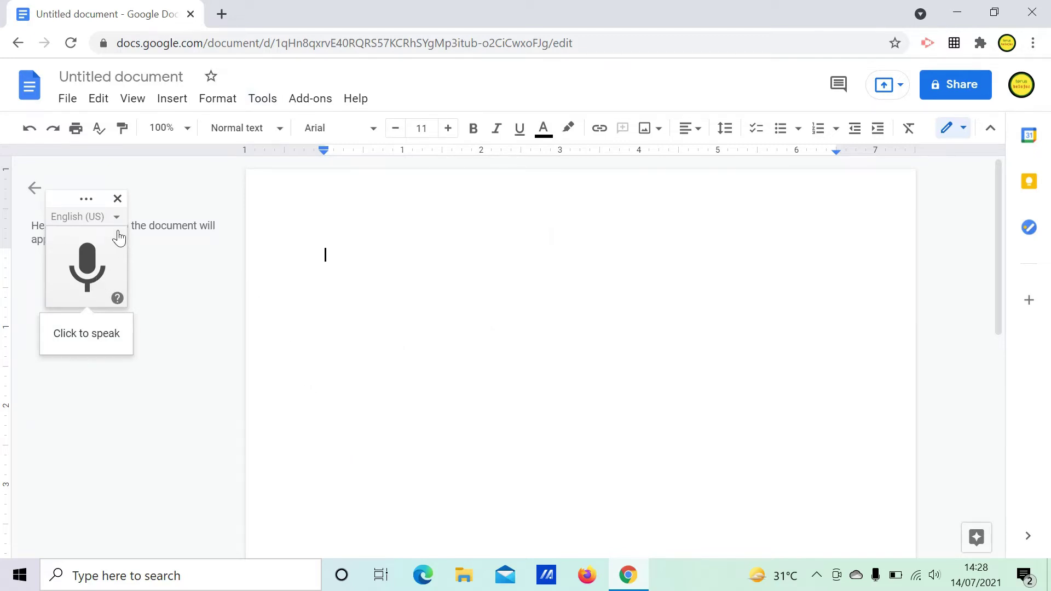
mouse_move(87, 255)
click(108, 273)
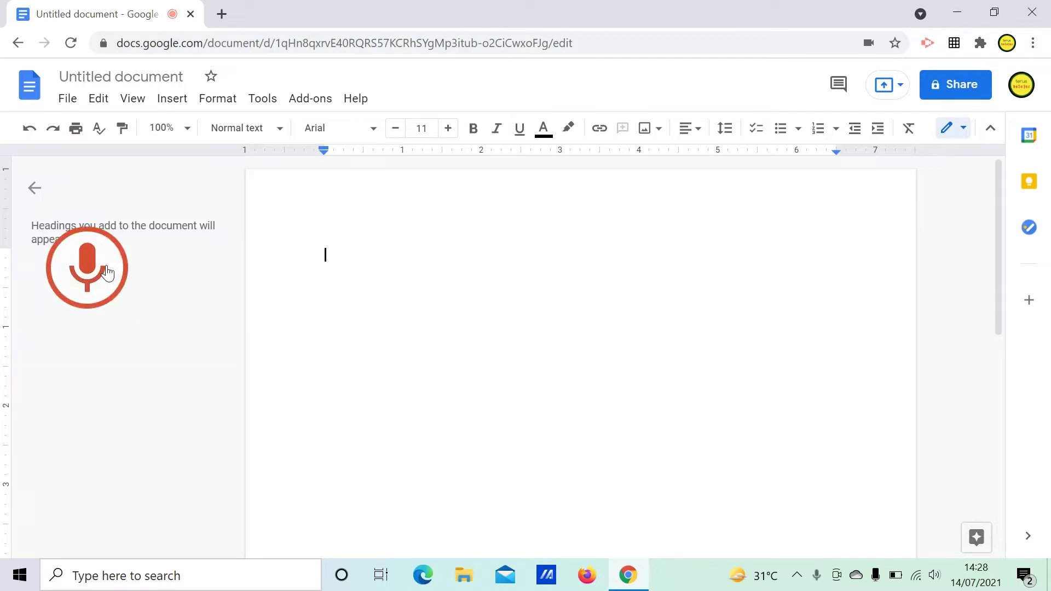
click(107, 272)
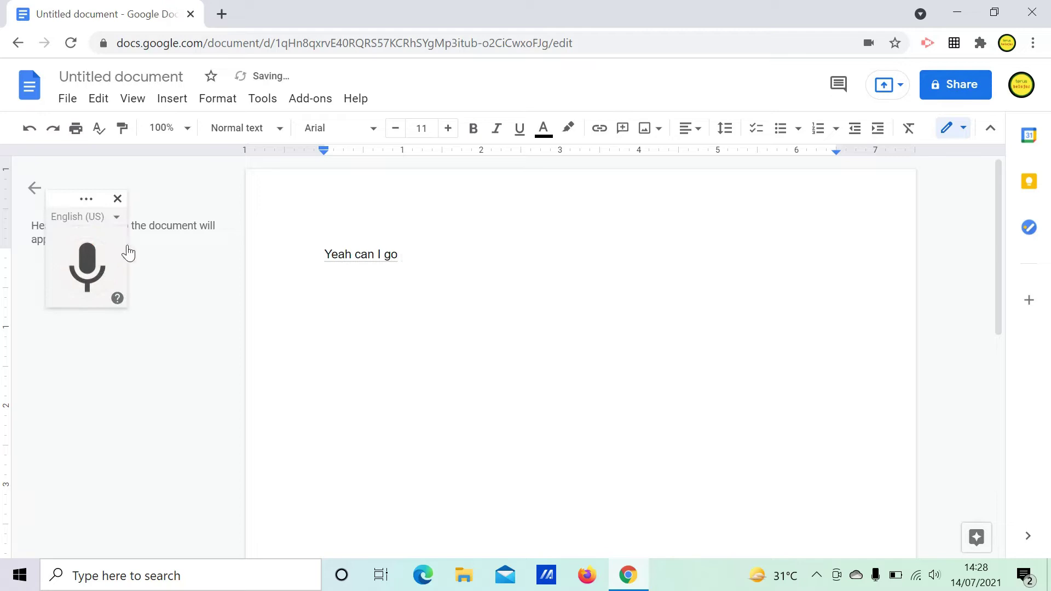
key(BackSpace)
key(BackSpace)
key(BackSpace)
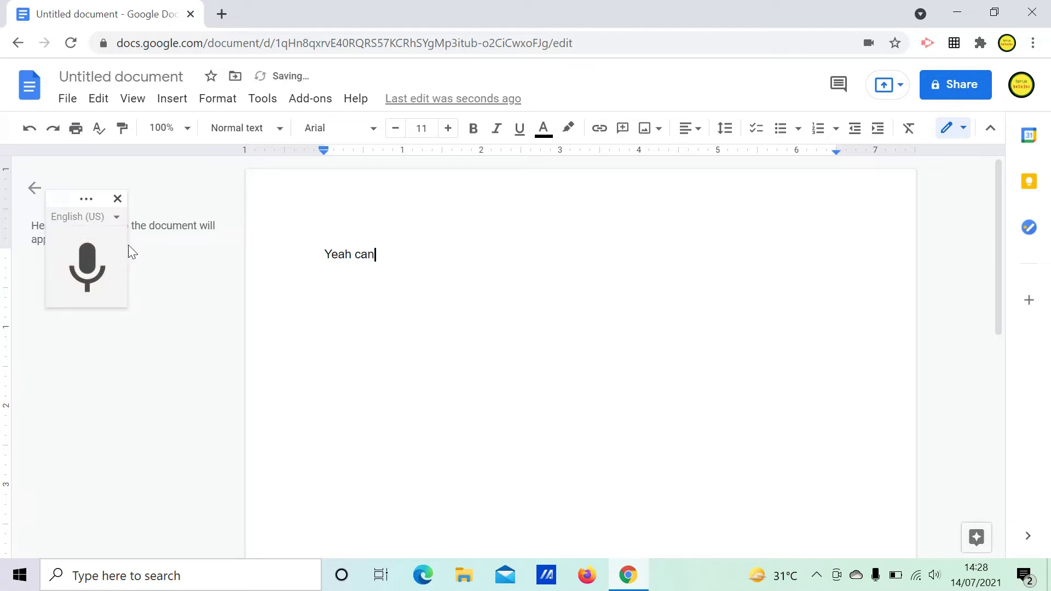
key(BackSpace)
key(BackSpace)
key(BackSpace)
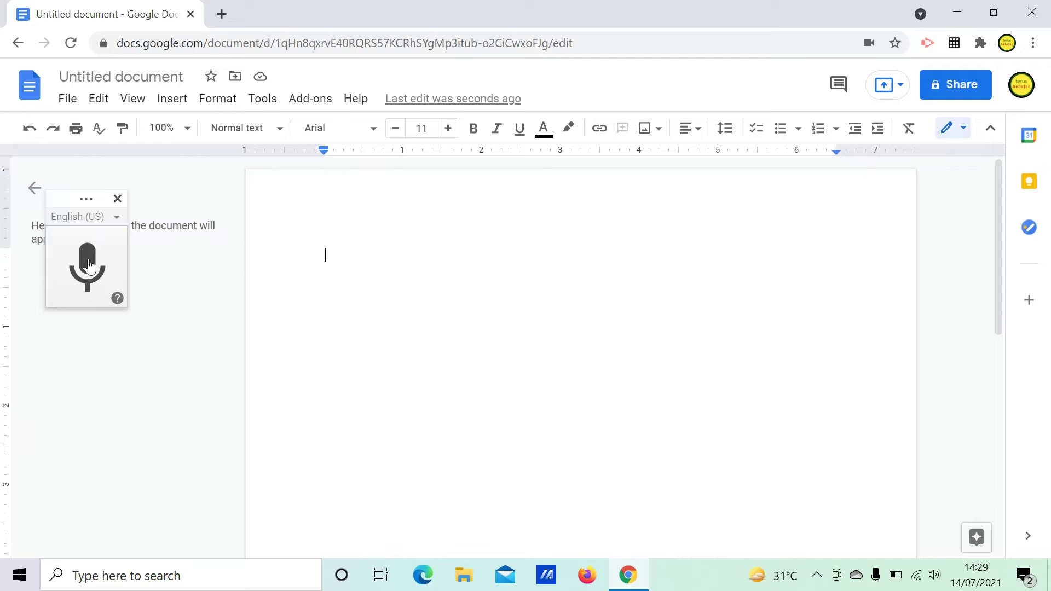
click(88, 265)
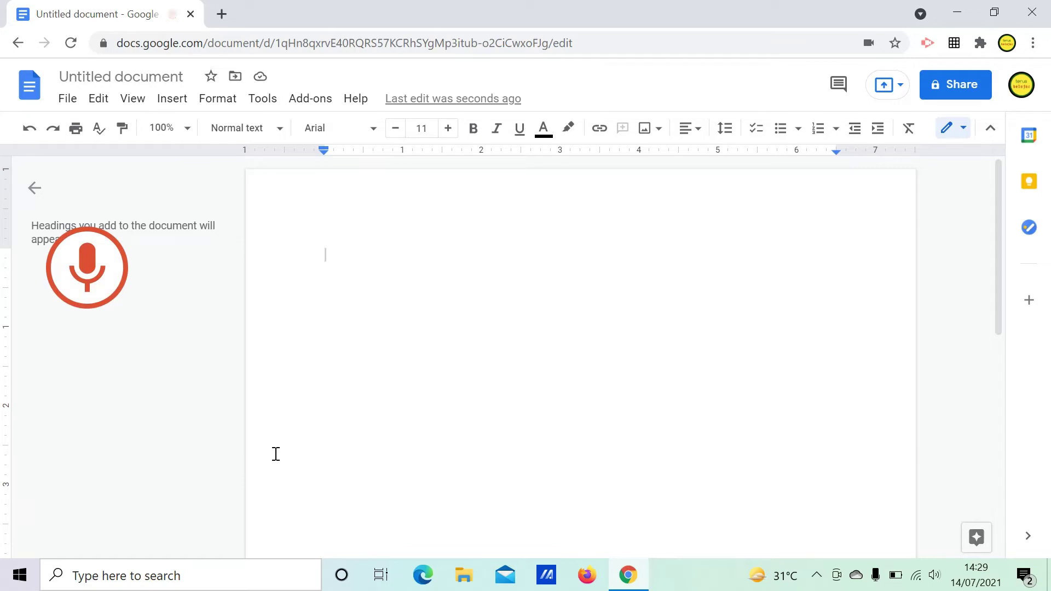
key(ctrl+shift+s)
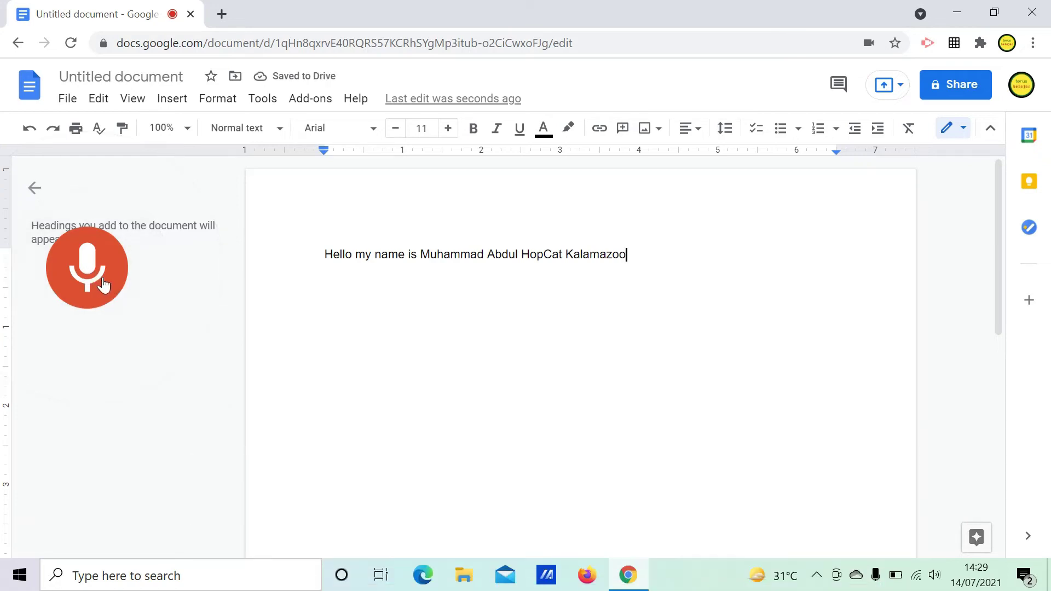
click(103, 284)
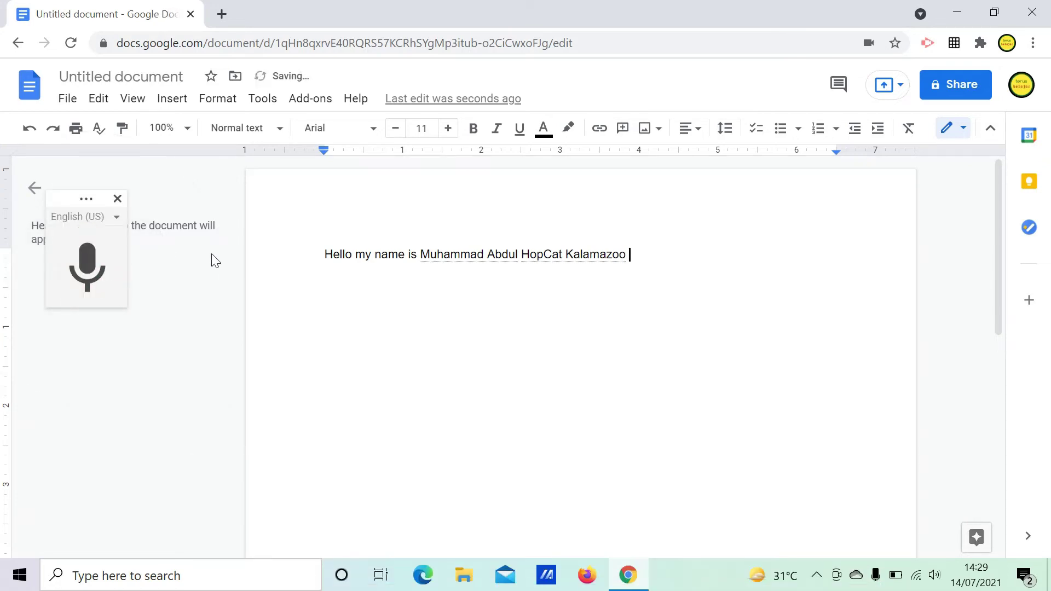
key(BackSpace)
key(BackSpace)
key(BackSpace)
key(BackSpace)
key(BackSpace)
key(BackSpace)
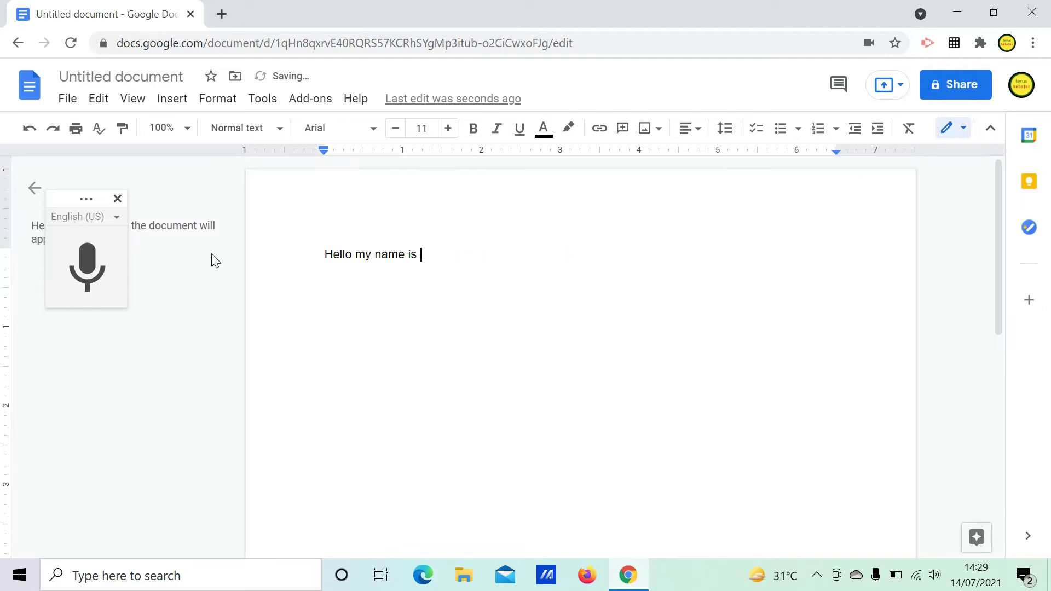
key(BackSpace)
key(BackSpace)
key(BackSpace)
key(BackSpace)
key(BackSpace)
key(BackSpace)
key(BackSpace)
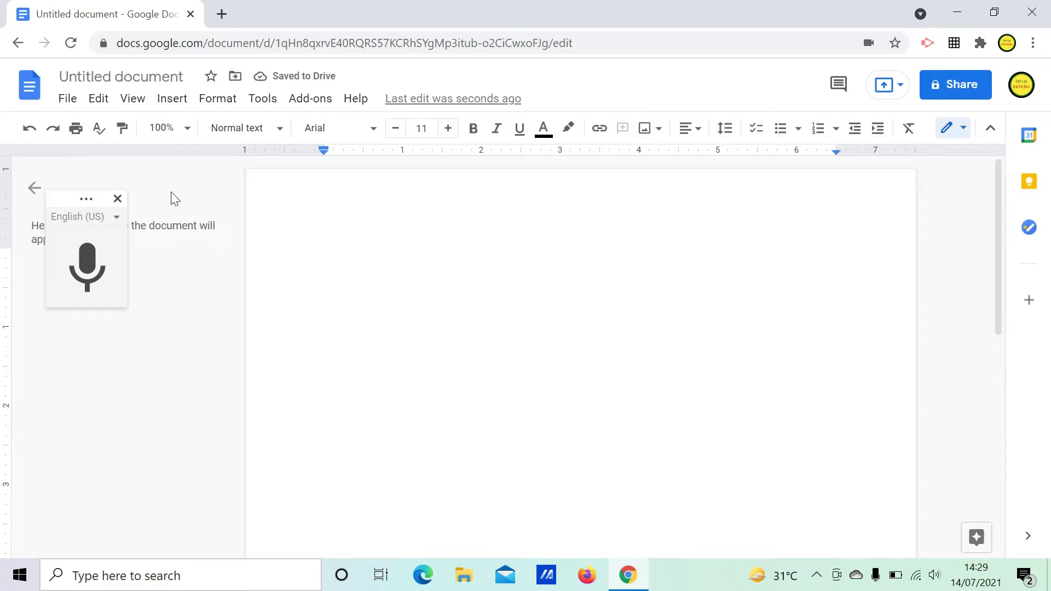
Switch voice typing to Bahasa Indonesia and dictate 'perkembangan teknologi semakin mempermudah kehidupan.'
click(116, 218)
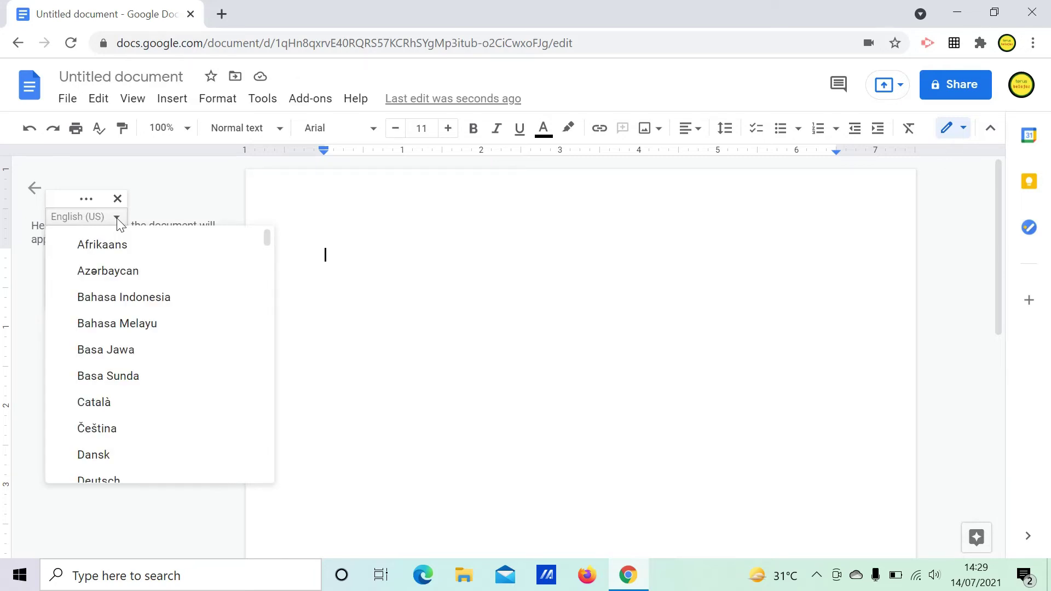
click(144, 307)
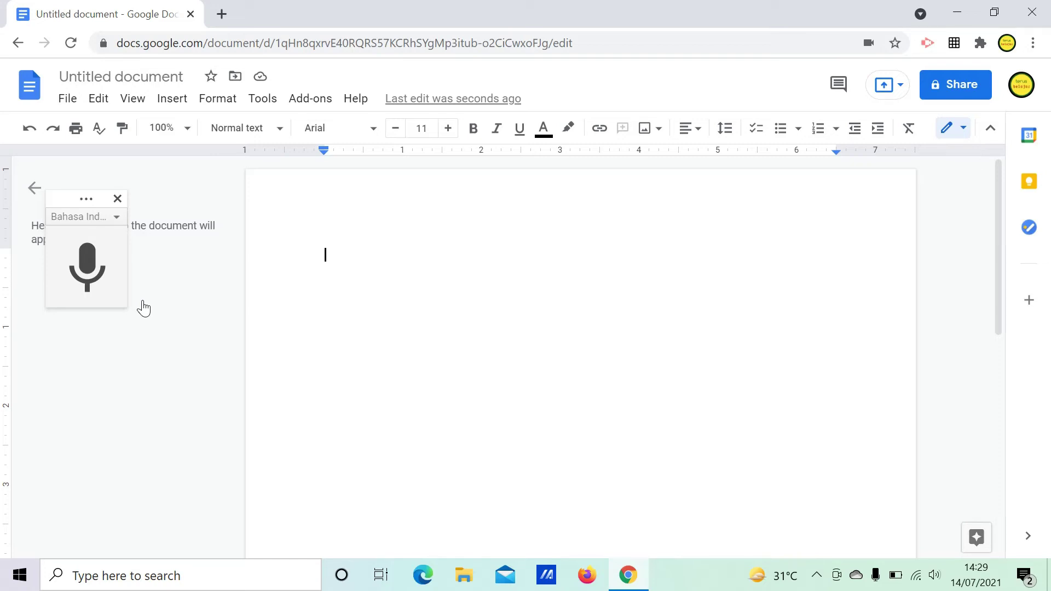
mouse_move(88, 268)
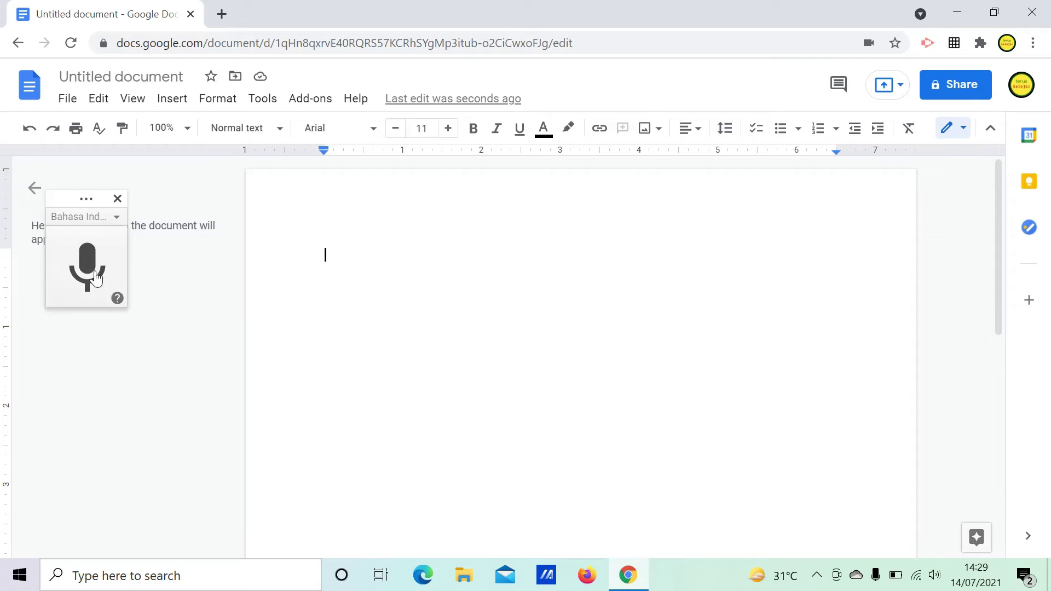
click(97, 278)
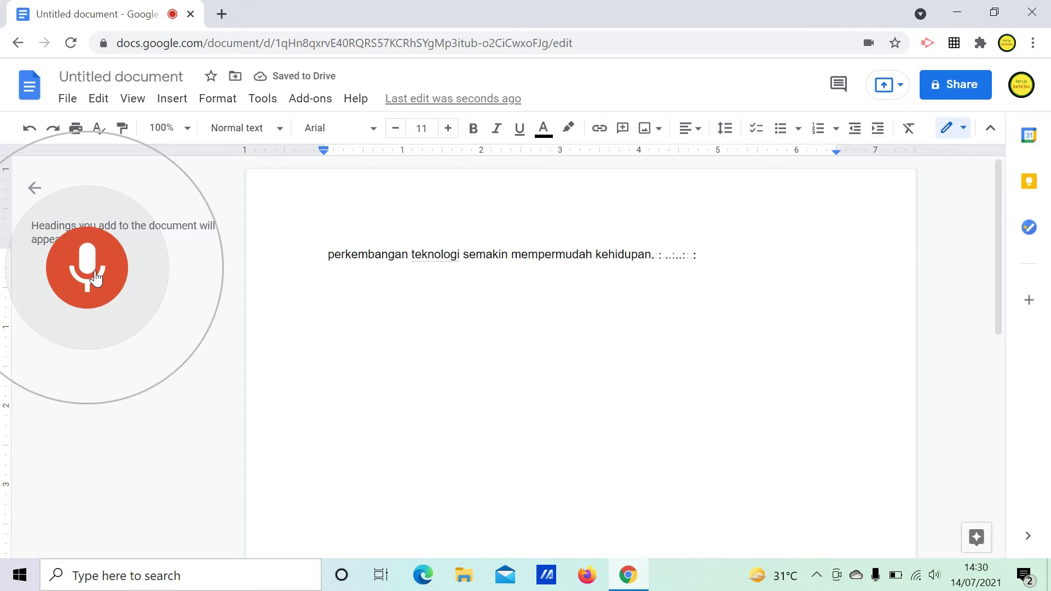
End the first sentence with a period and dictate the sentences about typewriters and computers
click(85, 282)
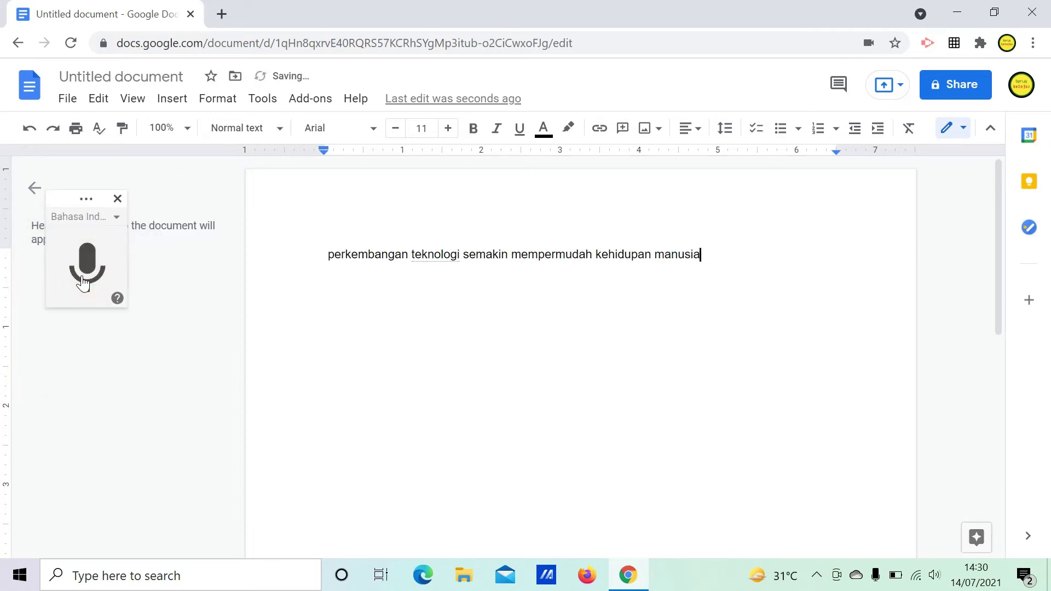
text(.)
click(84, 284)
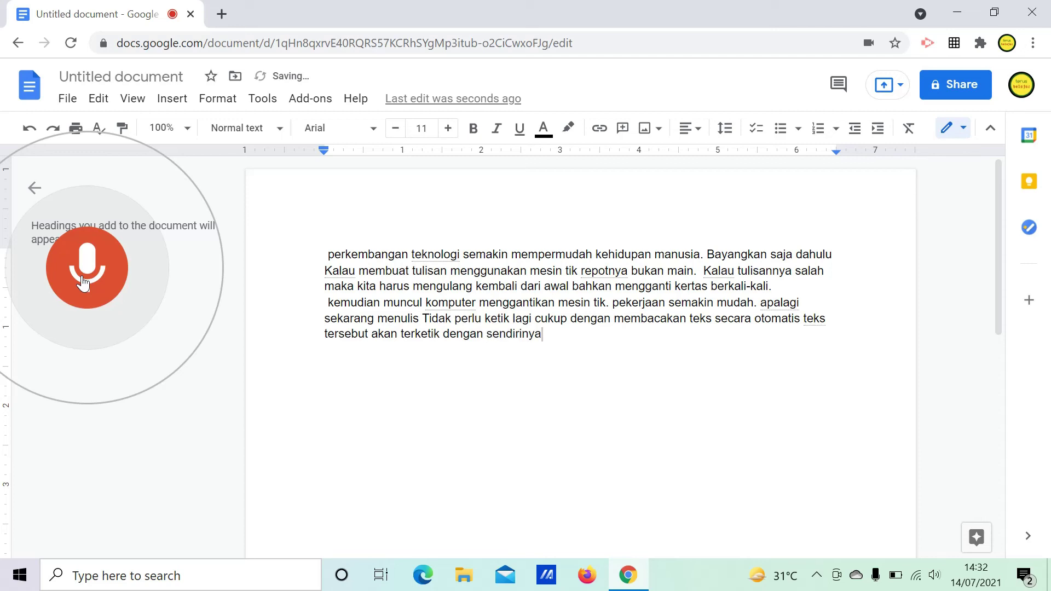
Stop dictation, select and copy the whole Indonesian paragraph, then minimize Chrome
click(83, 284)
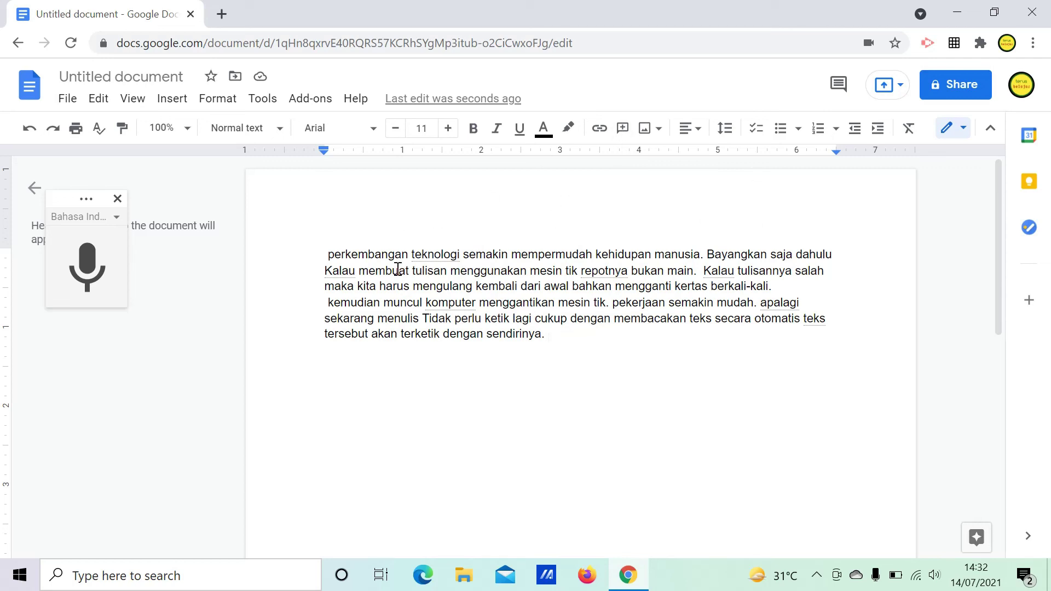
click(330, 256)
click(329, 254)
drag(328, 253, 559, 339)
key(ctrl+c)
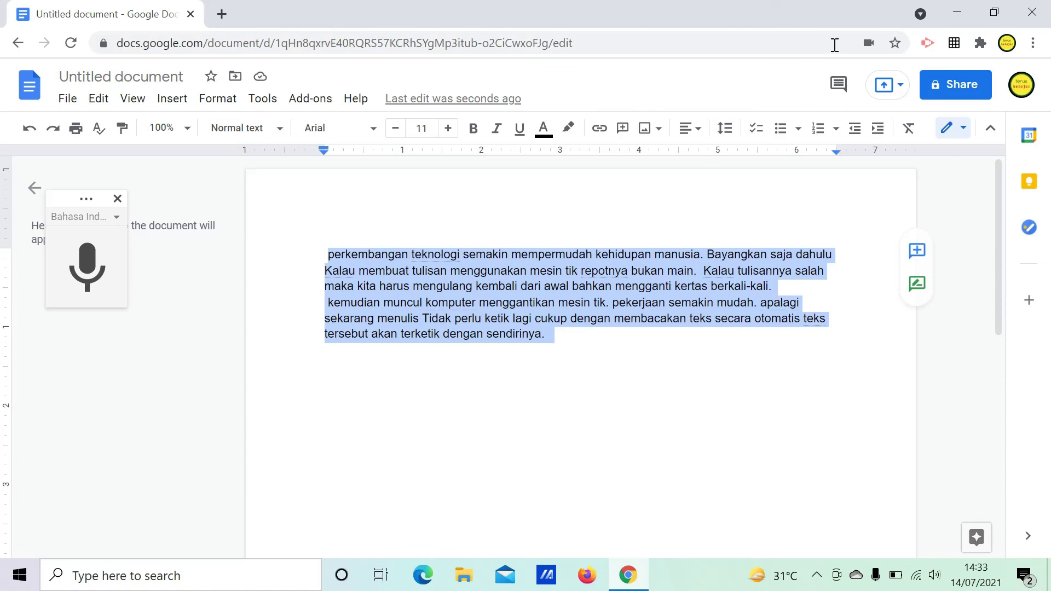
click(958, 15)
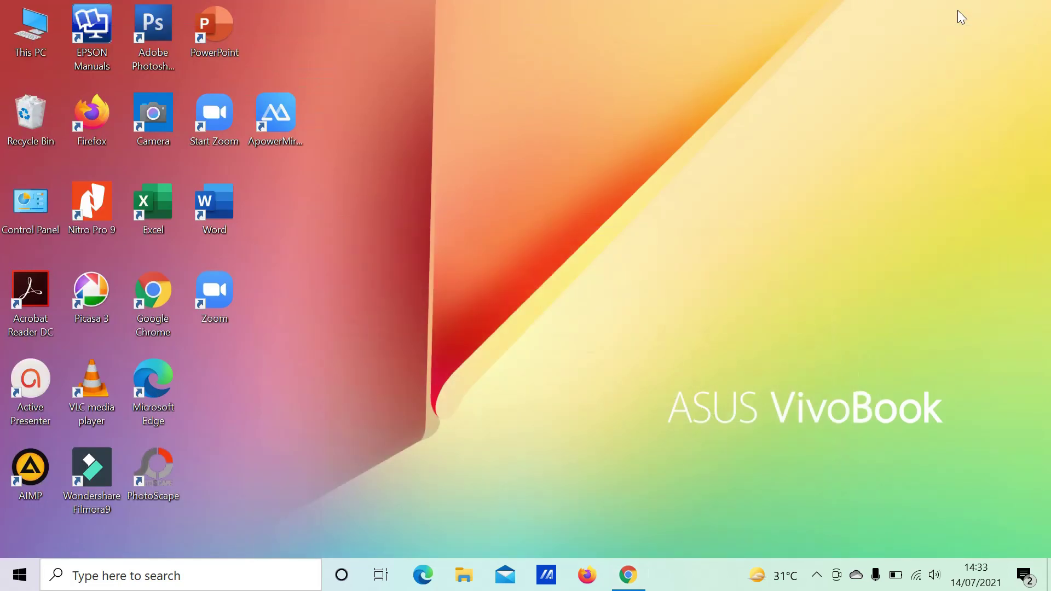
Open a blank Word document and paste the 60-word Indonesian paragraph into it
double_click(229, 203)
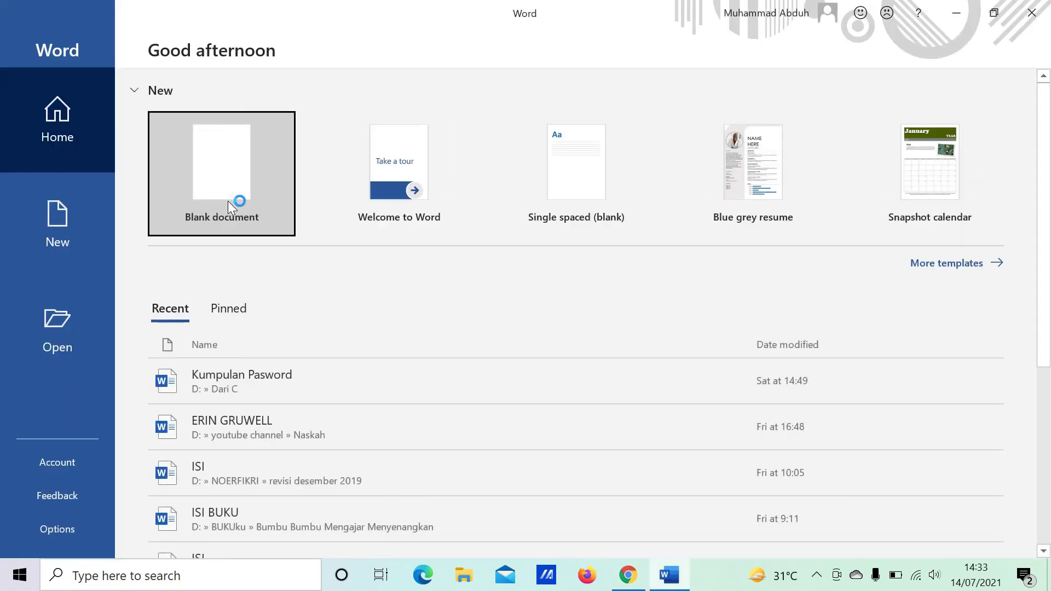
click(228, 201)
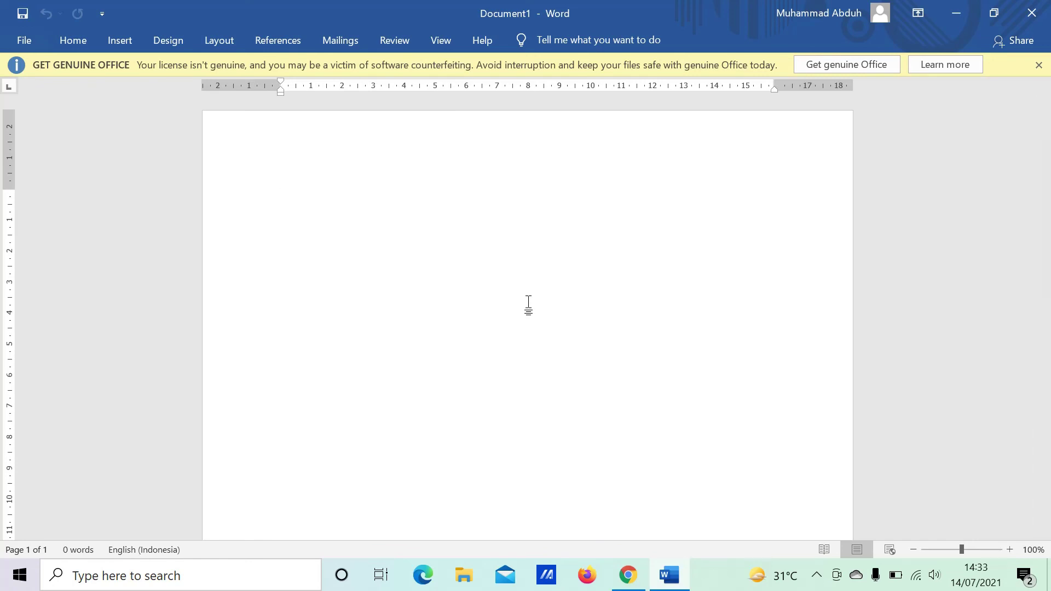
key(ctrl+v)
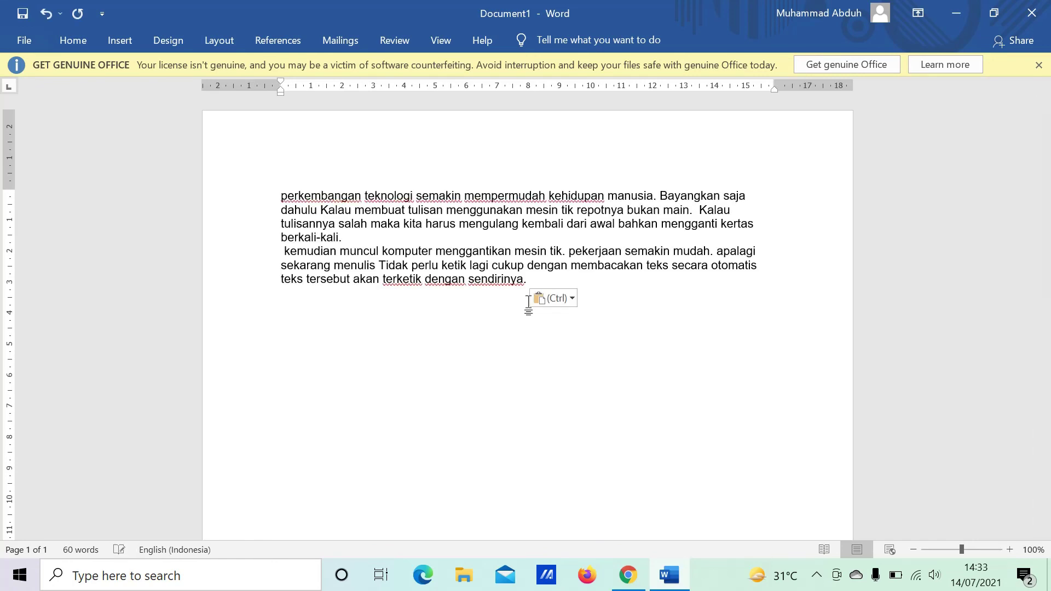